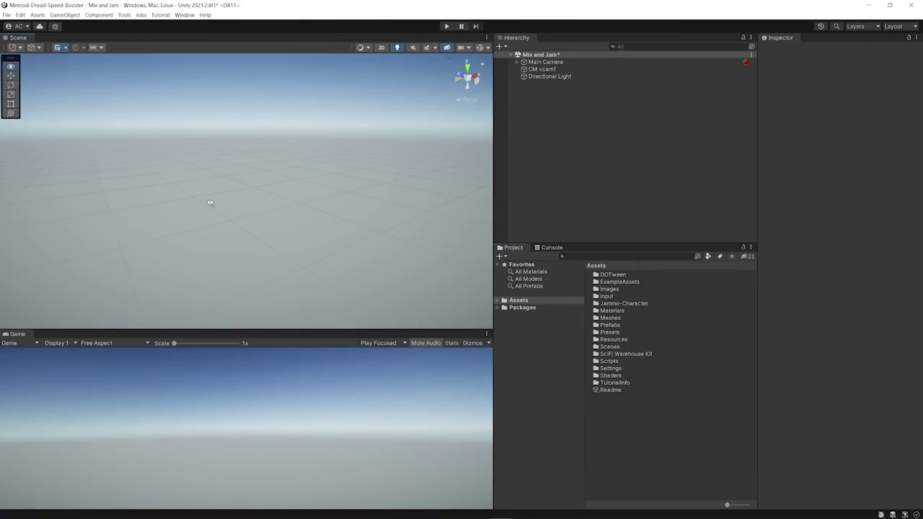
Step: Place the JammoPrefab robot into the empty level of cube pillars and platforms
{"action": "right_click_drag", "start_coordinate": [210, 202], "coordinate": [214, 202]}
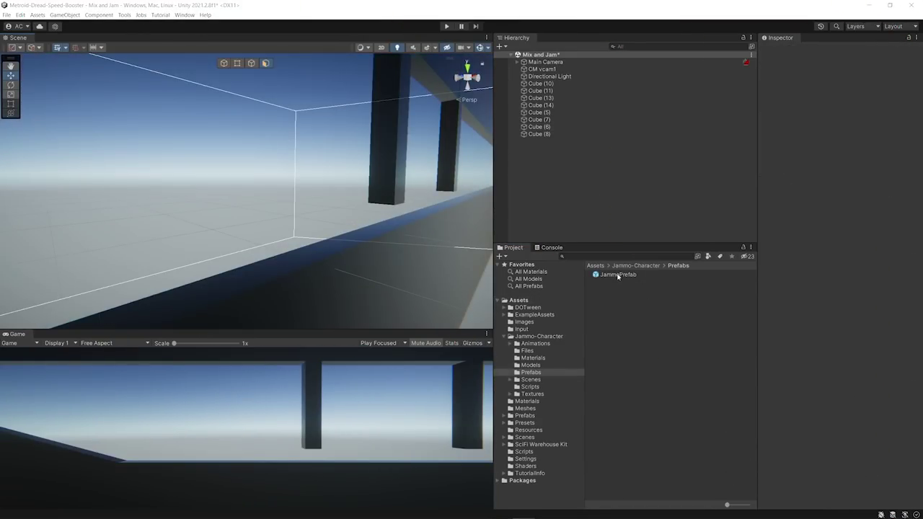
{"action": "left_click_drag", "start_coordinate": [618, 276], "coordinate": [226, 291]}
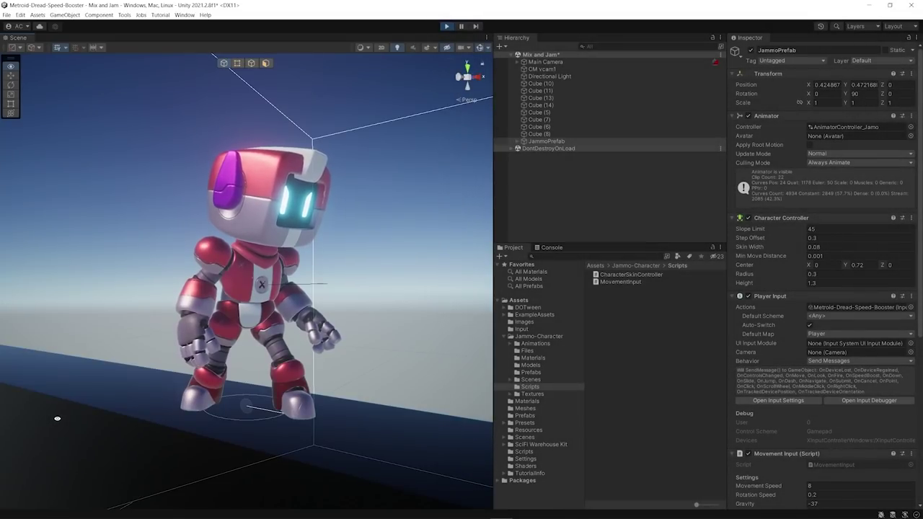
Step: Orbit and zoom the Scene view to see the side of the Jammo robot
{"action": "left_click_drag", "start_coordinate": [57, 418], "coordinate": [145, 428], "text": "alt"}
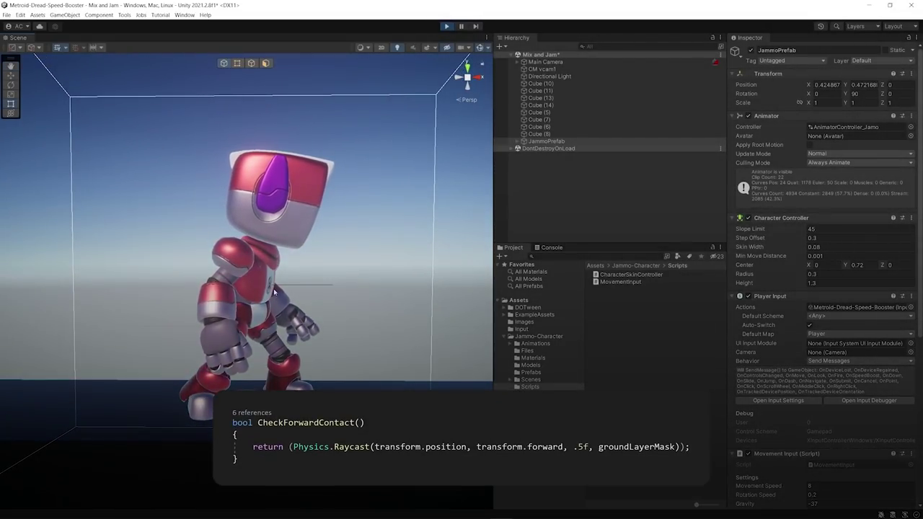
{"action": "scroll", "coordinate": [334, 289], "scroll_direction": "down", "scroll_amount": 5}
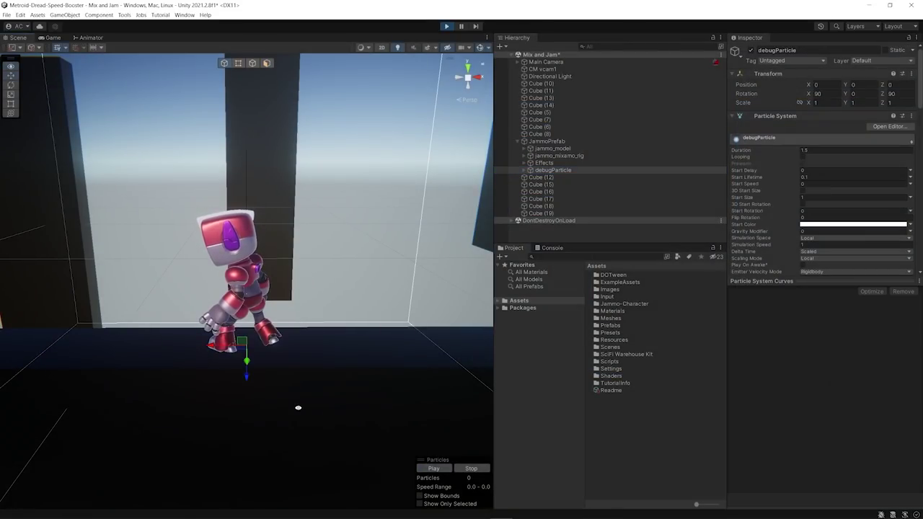
Step: Orbit to a side angle of Jammo, then view the level through the Game camera
{"action": "left_click_drag", "start_coordinate": [297, 408], "coordinate": [165, 148], "text": "alt"}
{"action": "left_click", "coordinate": [51, 38]}
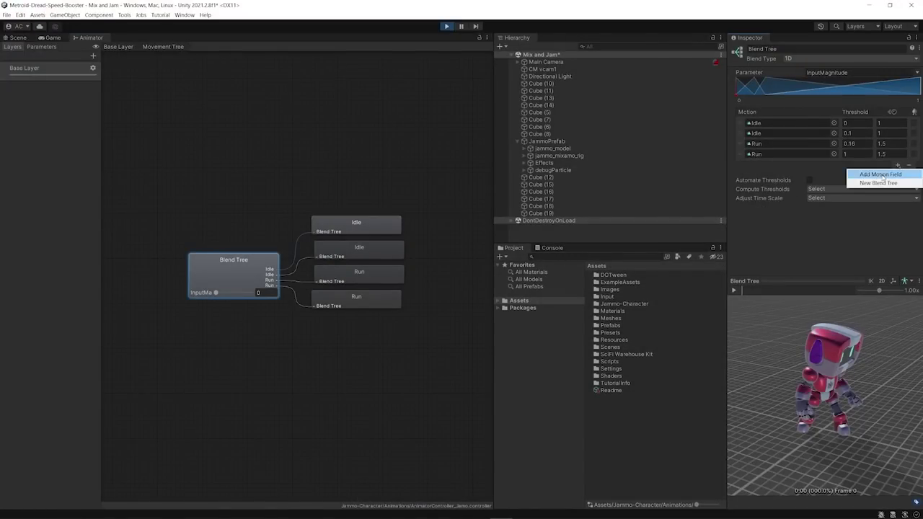
Step: Add a fifth motion to the Movement Tree blend tree and assign the Fast Run clip
{"action": "left_click", "coordinate": [881, 174]}
{"action": "left_click", "coordinate": [833, 165]}
{"action": "type", "text": "fast"}
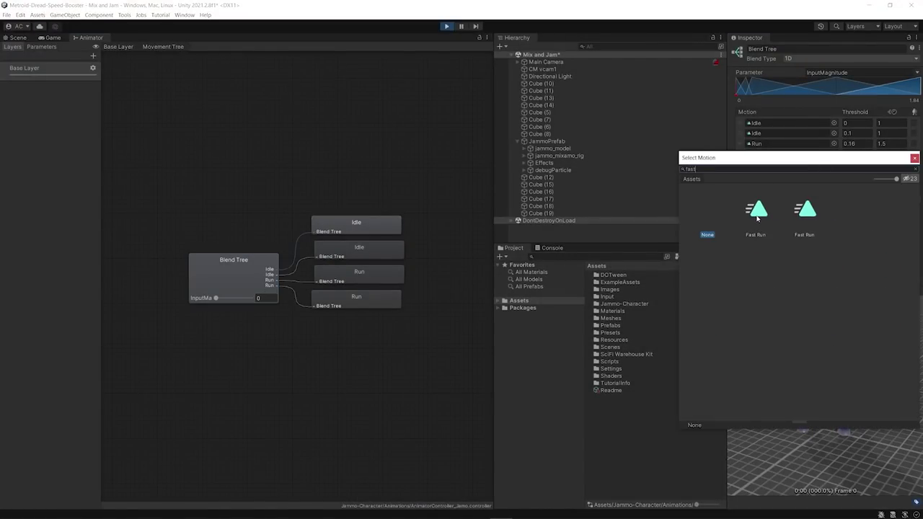
{"action": "double_click", "coordinate": [757, 213]}
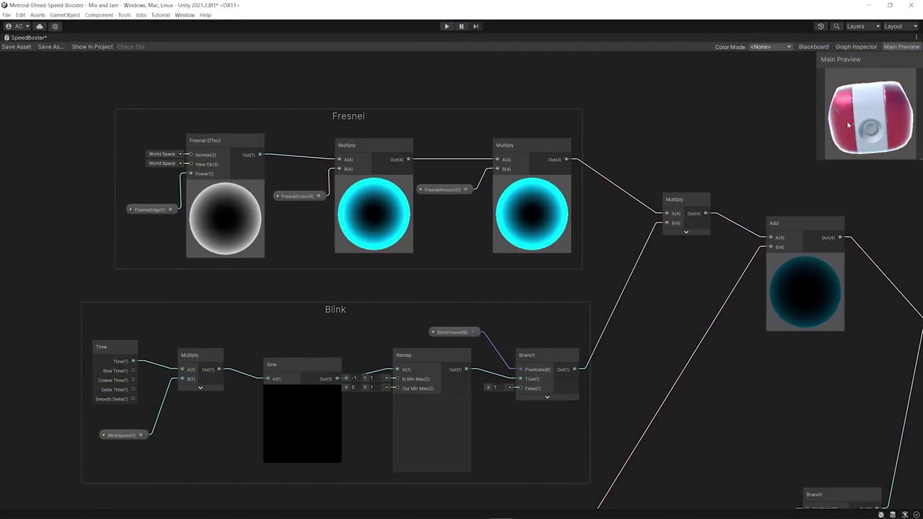
Step: Rotate the shader preview, orbit around the glowing Jammo, and start Play mode
{"action": "left_click_drag", "start_coordinate": [849, 122], "coordinate": [892, 129]}
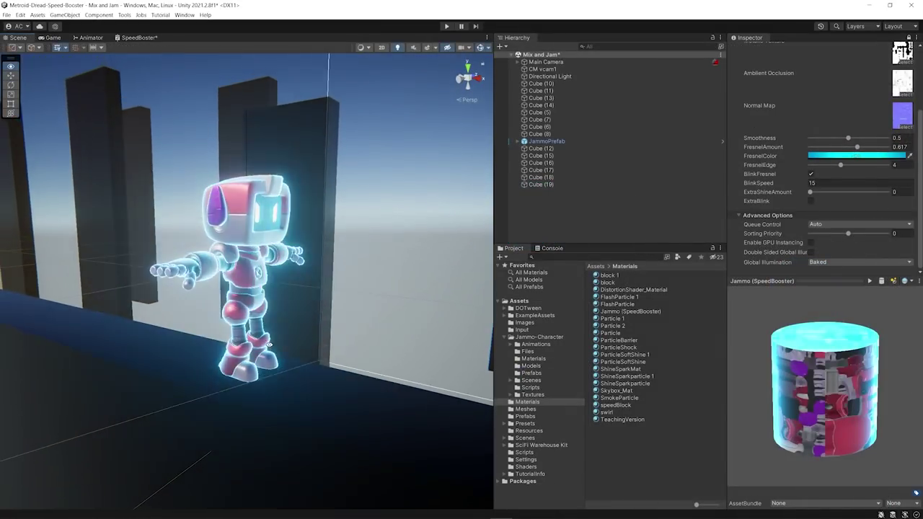
{"action": "left_click_drag", "start_coordinate": [269, 344], "coordinate": [479, 326], "text": "alt"}
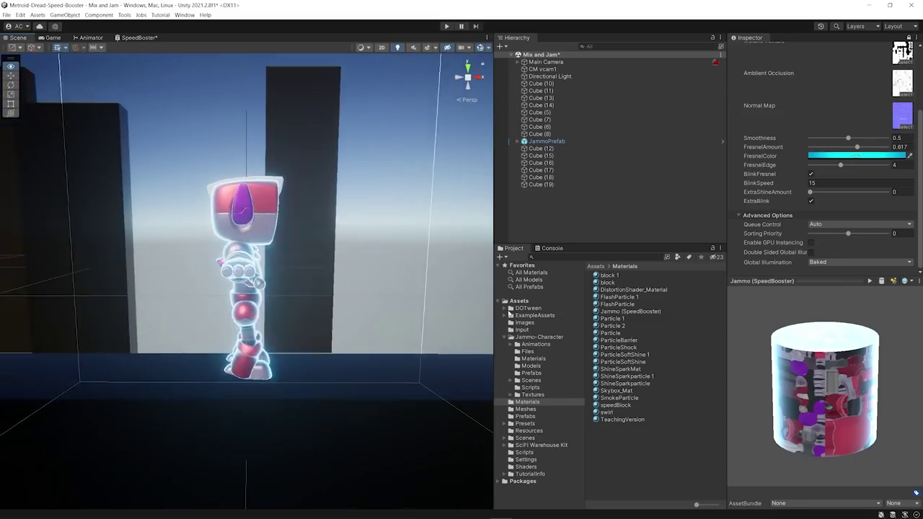
{"action": "left_click_drag", "start_coordinate": [479, 326], "coordinate": [401, 320], "text": "alt"}
{"action": "key", "text": "ctrl+p"}
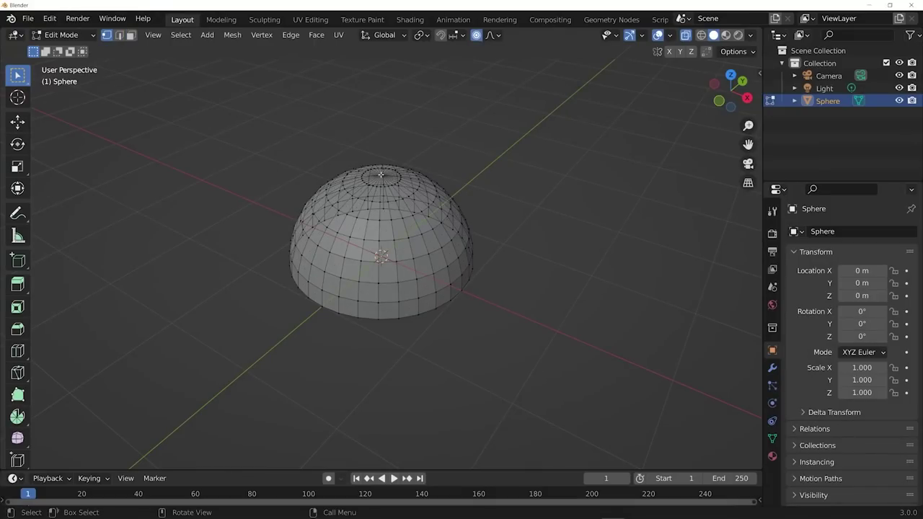
Step: In Blender, raise the sphere's top vertex along Z with soft falloff to form a dome
{"action": "middle_click_drag", "start_coordinate": [516, 157], "coordinate": [404, 202]}
{"action": "key", "text": "g"}
{"action": "key", "text": "z"}
{"action": "key", "text": "Return"}
{"action": "key", "text": "Tab"}
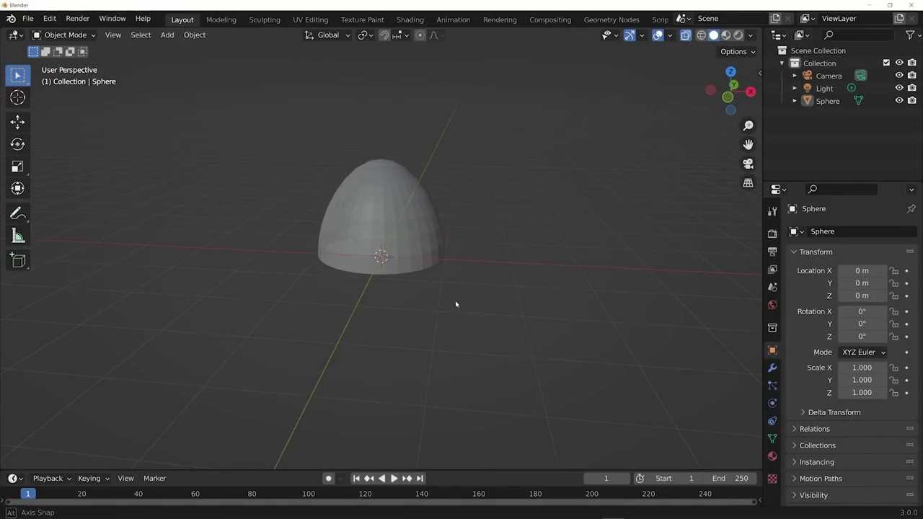
{"action": "middle_click_drag", "start_coordinate": [461, 303], "coordinate": [496, 318]}
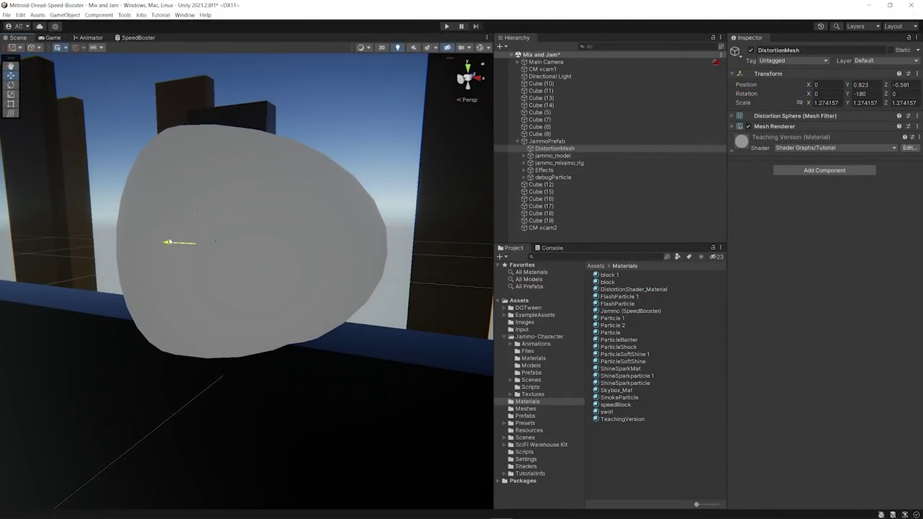
Step: Connect the mask alpha to Alpha, set tiling Y to 3, and feed Screen Position into Add
{"action": "key", "text": "ctrl+p"}
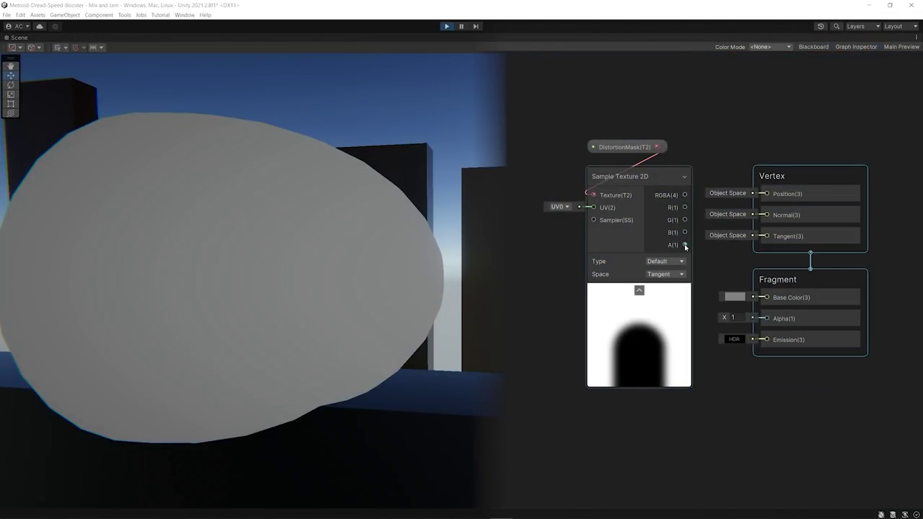
{"action": "left_click_drag", "start_coordinate": [747, 311], "coordinate": [765, 318]}
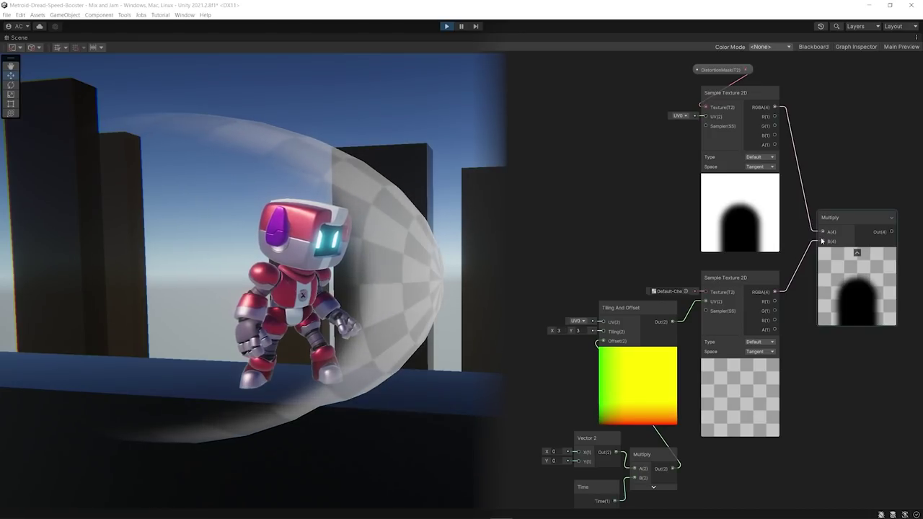
{"action": "type", "text": "3"}
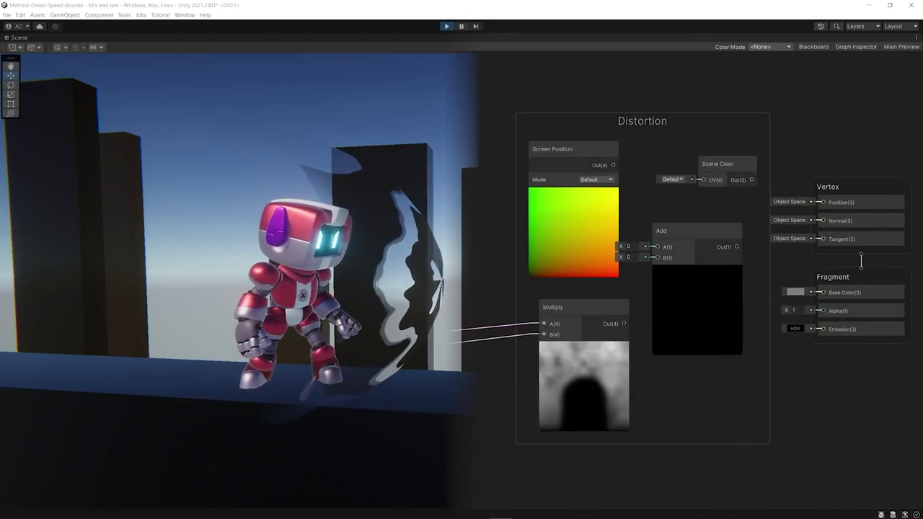
{"action": "left_click_drag", "start_coordinate": [659, 247], "coordinate": [657, 247]}
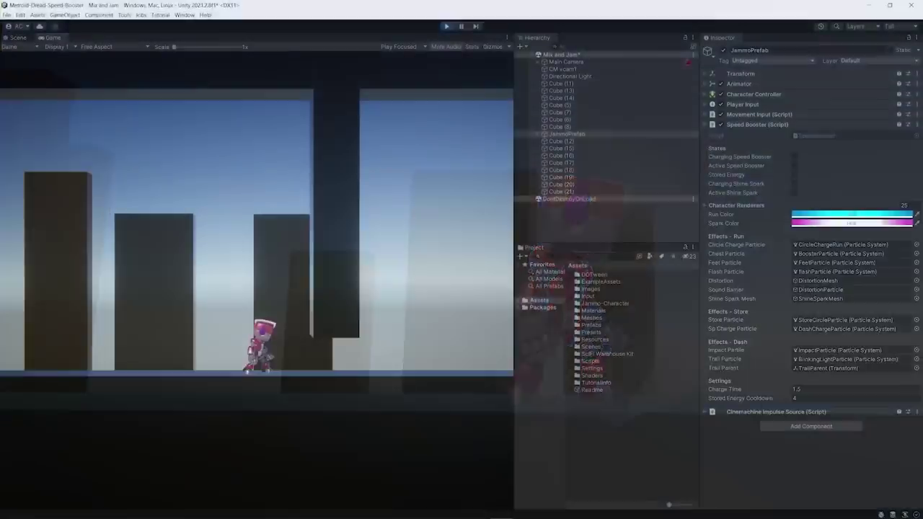
Step: Play-test Jammo running left and right, crouching to store Speed Booster energy, then maximize the Game view
{"action": "key", "text": "Left"}
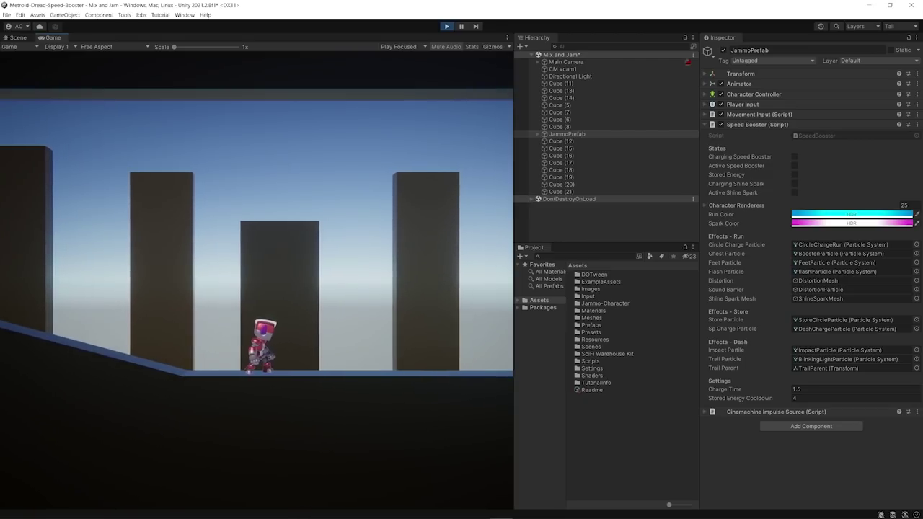
{"action": "key", "text": "Right"}
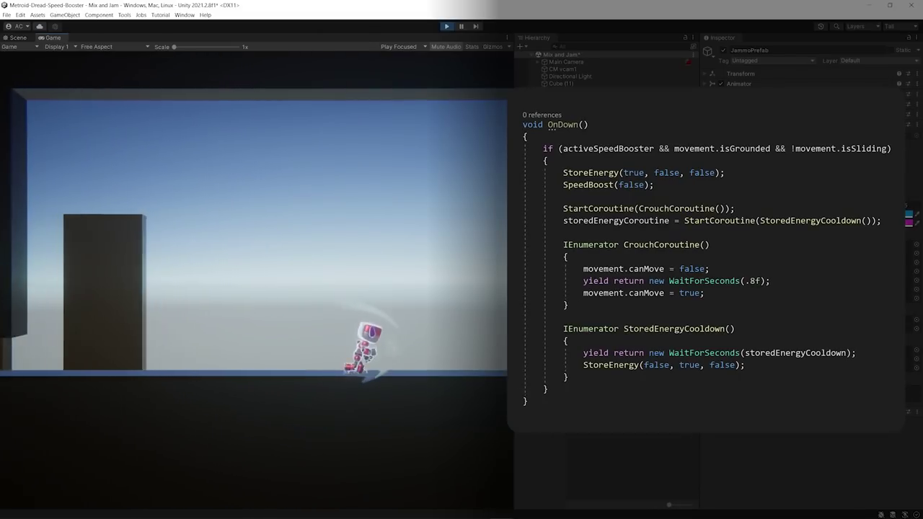
{"action": "key", "text": "Down"}
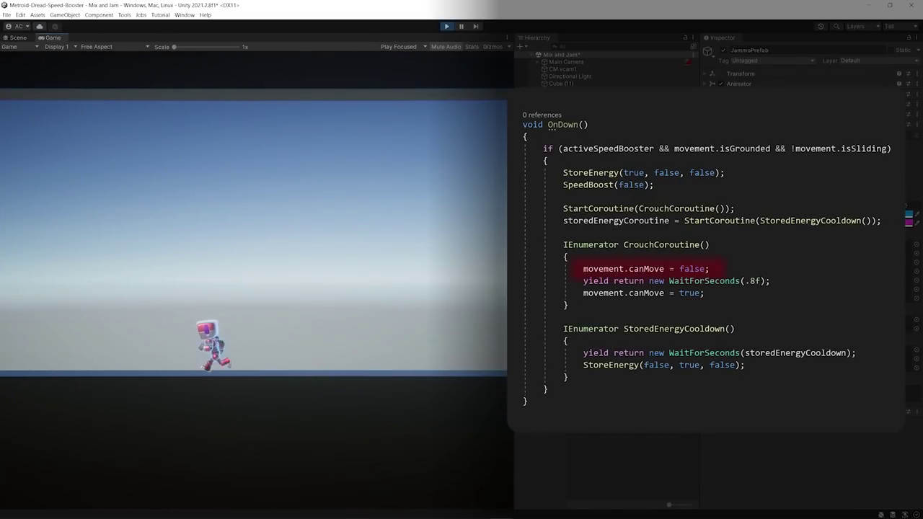
{"action": "key", "text": "Left"}
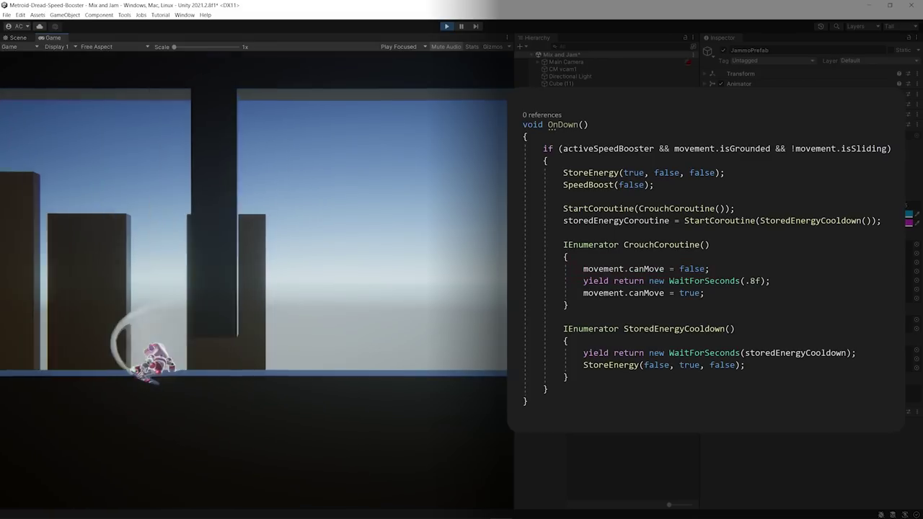
{"action": "key", "text": "Down"}
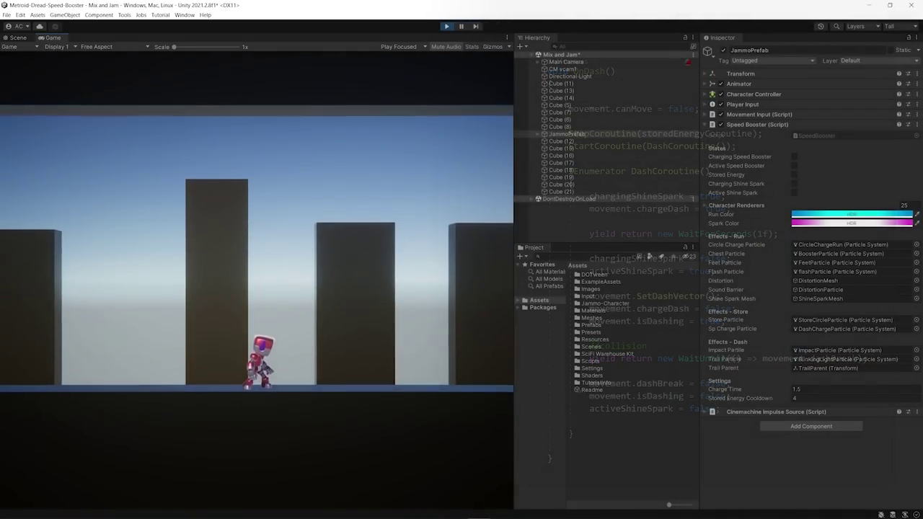
{"action": "key", "text": "shift+space"}
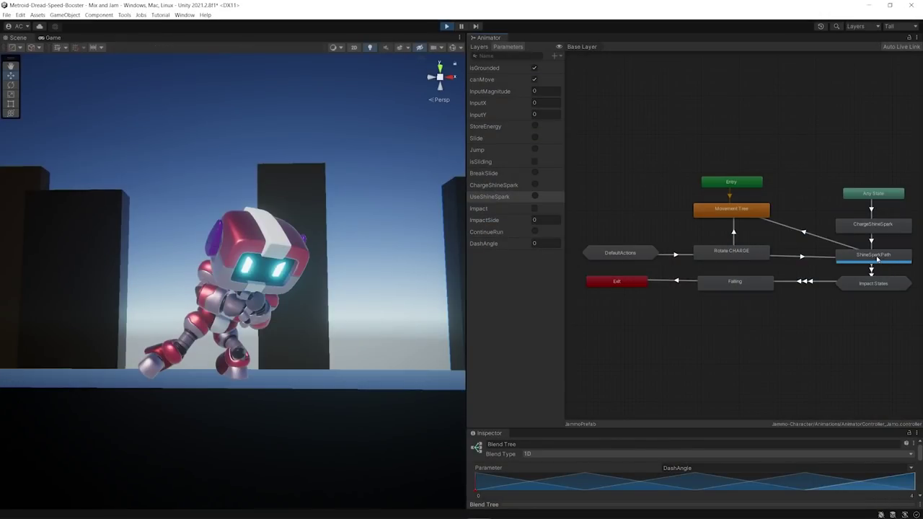
Step: Open the ShineSparkPath blend tree and preview the dash pose at DashAngle 1.29
{"action": "double_click", "coordinate": [877, 257]}
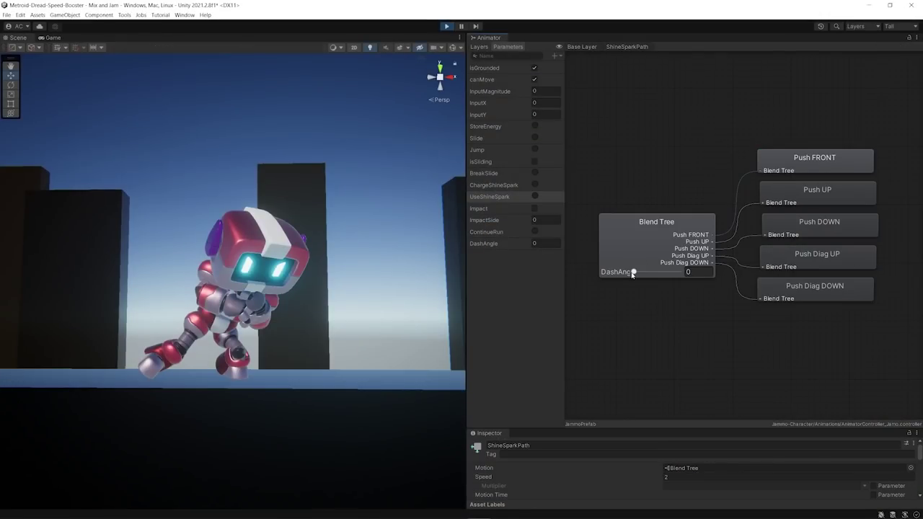
{"action": "left_click_drag", "start_coordinate": [632, 274], "coordinate": [647, 278]}
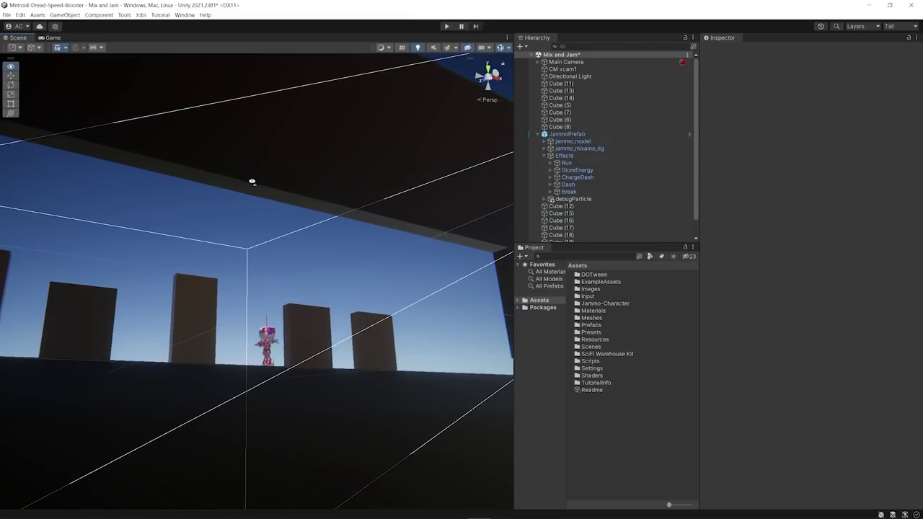
Step: Fly the Scene camera to Jammo and inspect the CircleChargeRun and BoosterParticle settings
{"action": "key", "text": "w"}
{"action": "right_click_drag", "start_coordinate": [252, 181], "coordinate": [254, 229]}
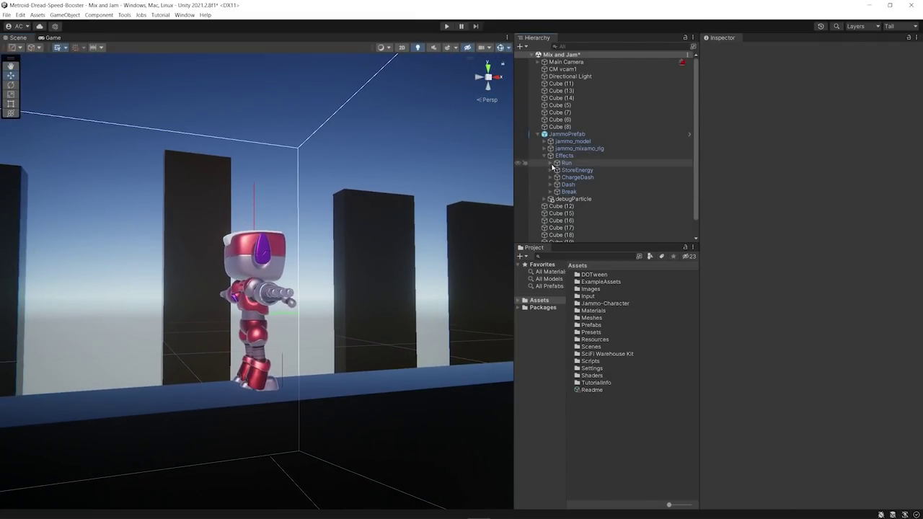
{"action": "left_click", "coordinate": [575, 178]}
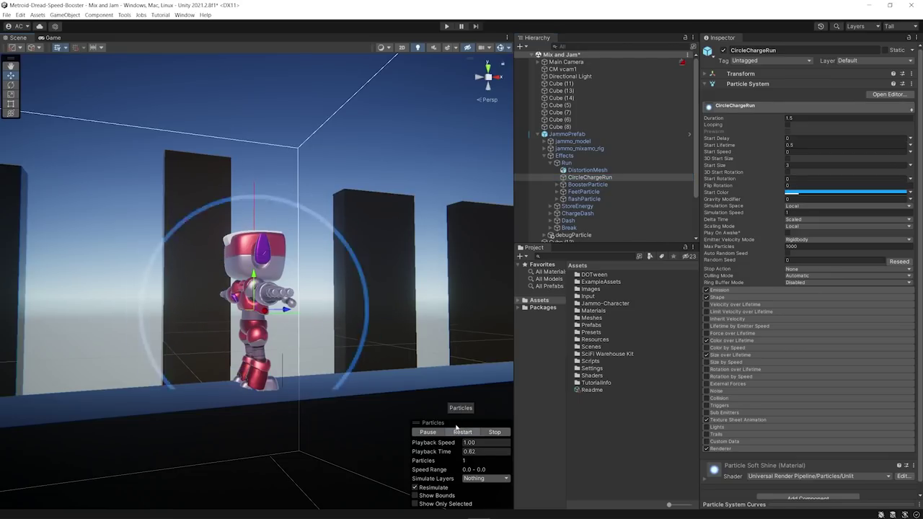
{"action": "left_click", "coordinate": [575, 186]}
Step: Move closer to Jammo and replay the smoke burst particle preview several times
{"action": "right_click_drag", "start_coordinate": [346, 278], "coordinate": [346, 288]}
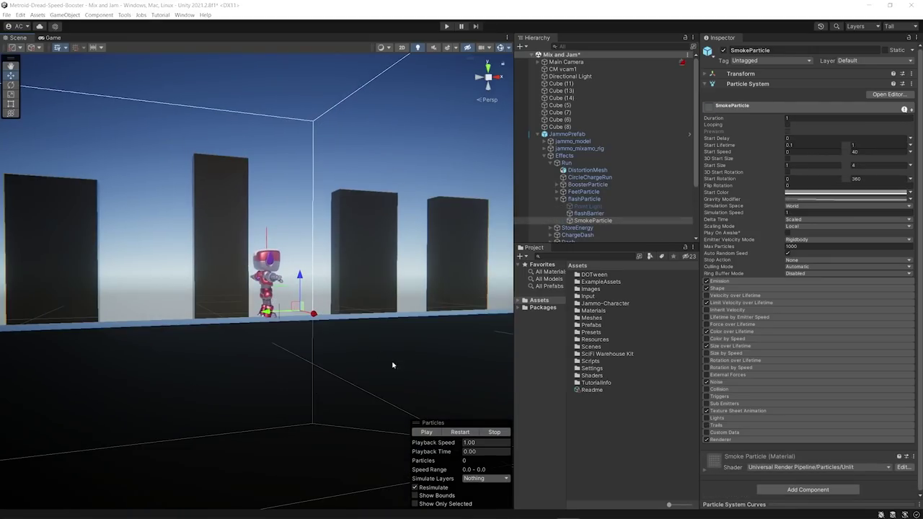
{"action": "left_click", "coordinate": [459, 433]}
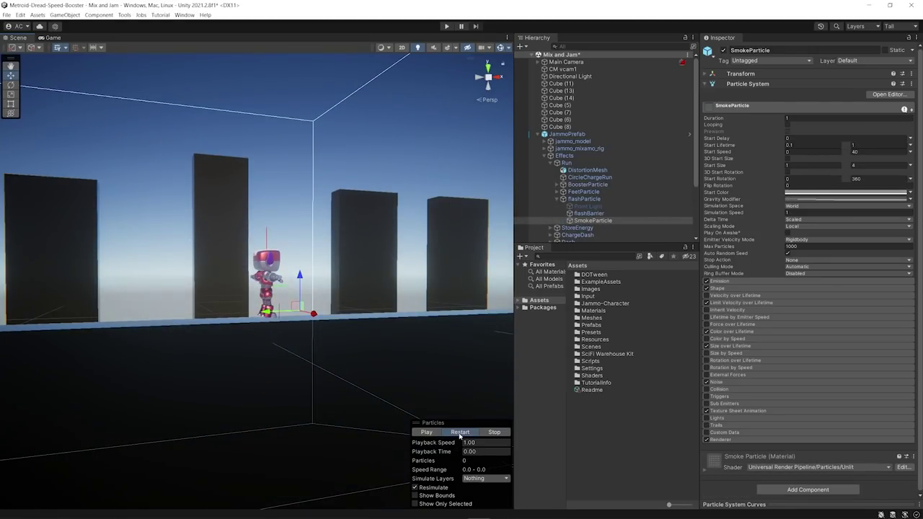
{"action": "left_click", "coordinate": [459, 433]}
{"action": "left_click", "coordinate": [462, 432]}
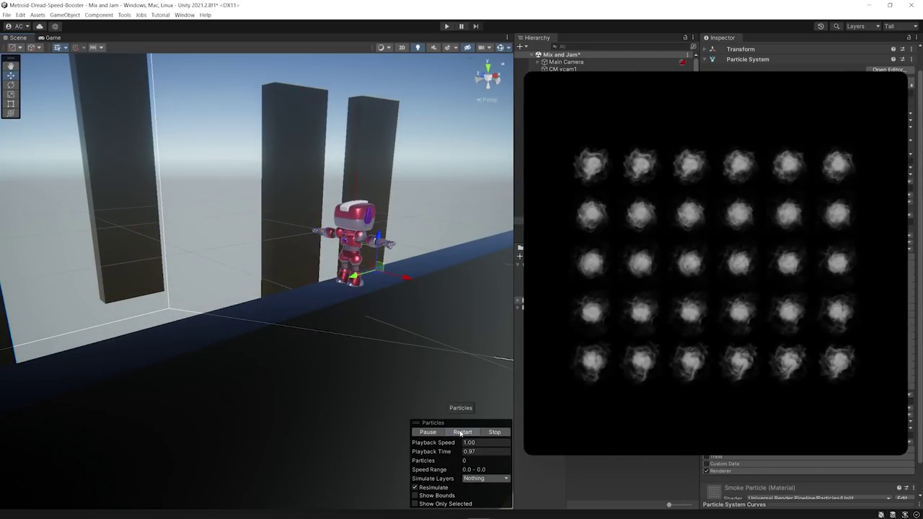
{"action": "left_click", "coordinate": [459, 433]}
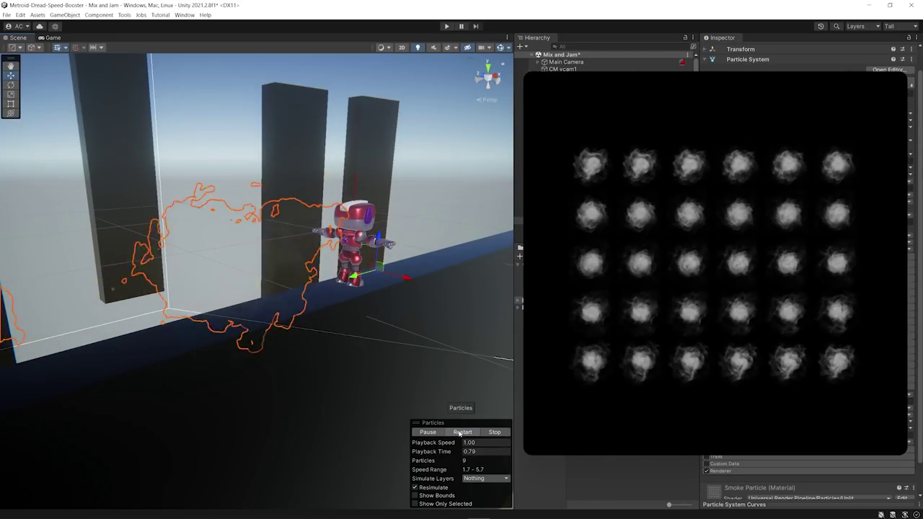
{"action": "left_click", "coordinate": [460, 433]}
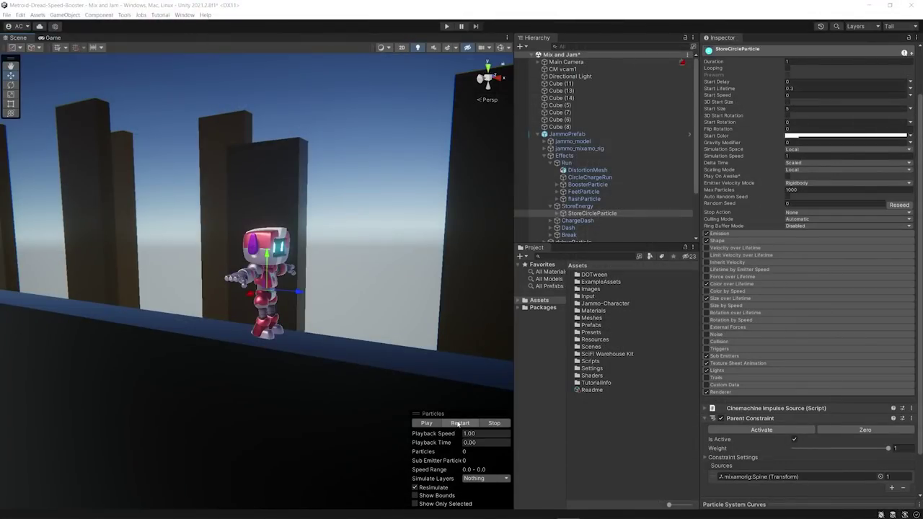
Step: Replay the StoreCircleParticle burst preview and set ShineSparkMesh's EffectAmount to 0.719
{"action": "left_click", "coordinate": [459, 424]}
{"action": "left_click", "coordinate": [459, 423]}
{"action": "left_click", "coordinate": [458, 423]}
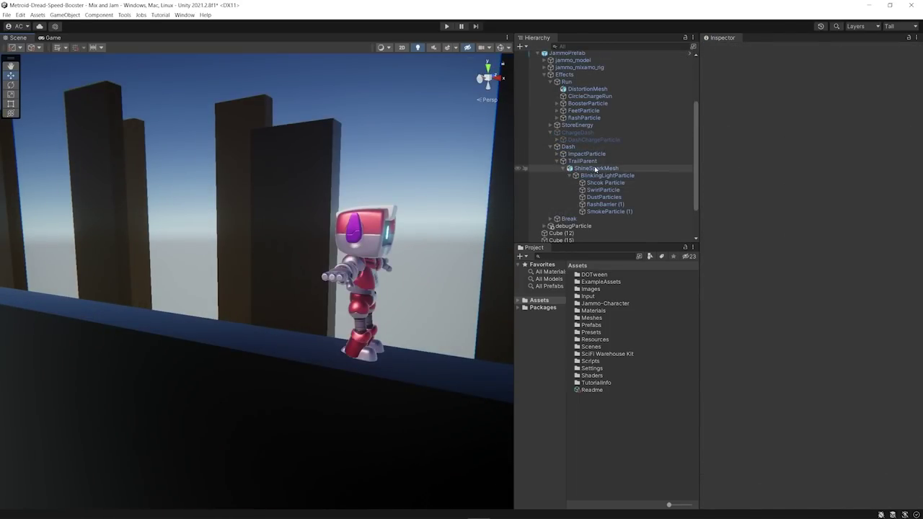
{"action": "left_click", "coordinate": [596, 168]}
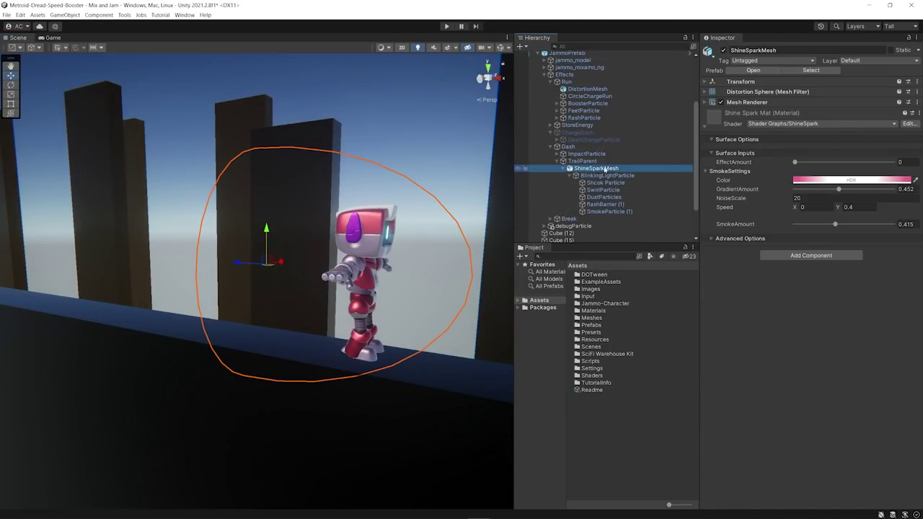
{"action": "left_click_drag", "start_coordinate": [826, 163], "coordinate": [854, 171]}
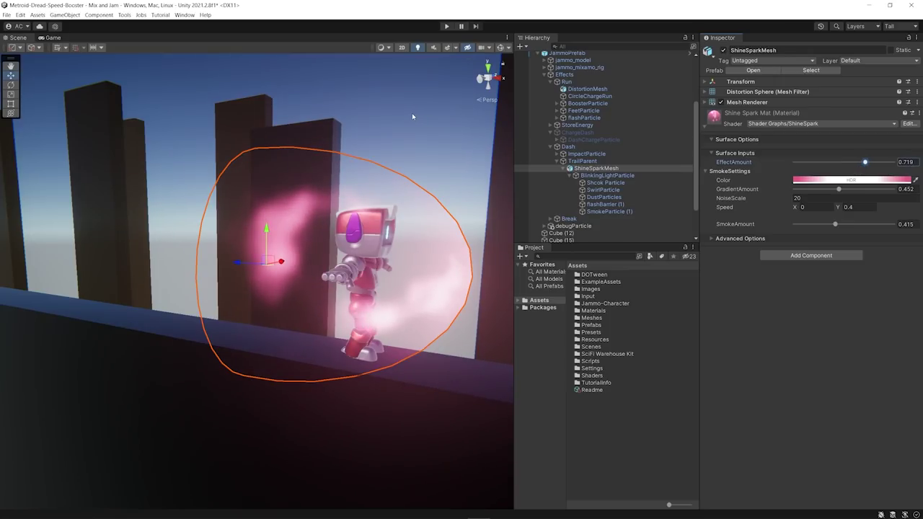
{"action": "right_click_drag", "start_coordinate": [412, 116], "coordinate": [421, 116]}
Step: Increase SwirlParticle's orbital Z velocity, add TrailParent to the selection, and switch handles to Pivot
{"action": "left_click", "coordinate": [422, 181]}
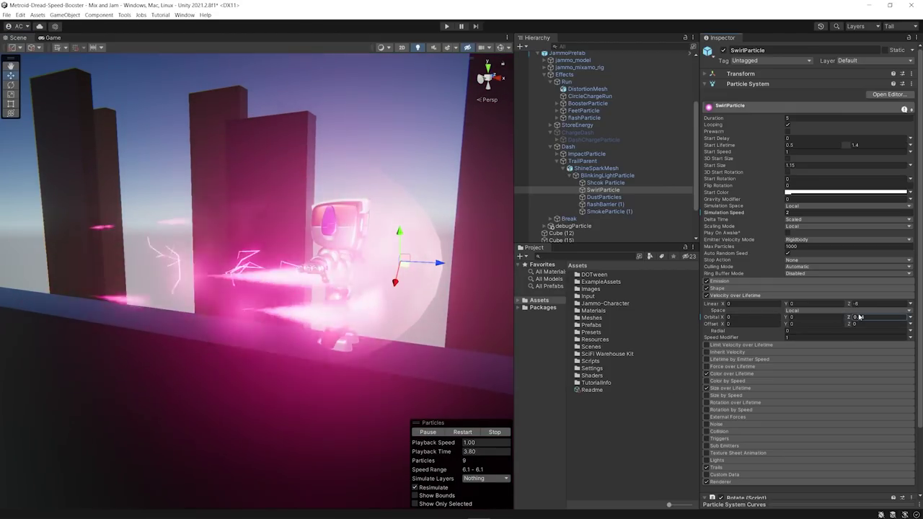
{"action": "left_click_drag", "start_coordinate": [848, 317], "coordinate": [902, 307]}
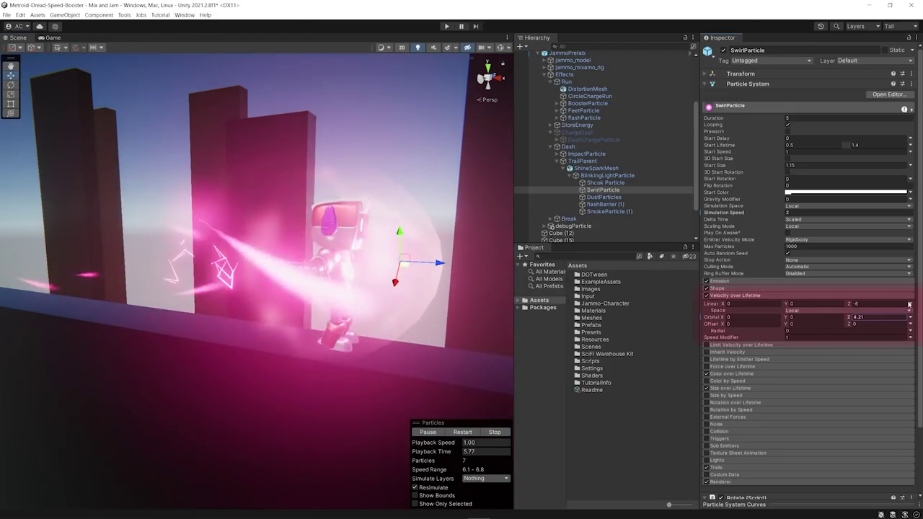
{"action": "left_click", "coordinate": [581, 161], "text": "ctrl"}
{"action": "key", "text": "e"}
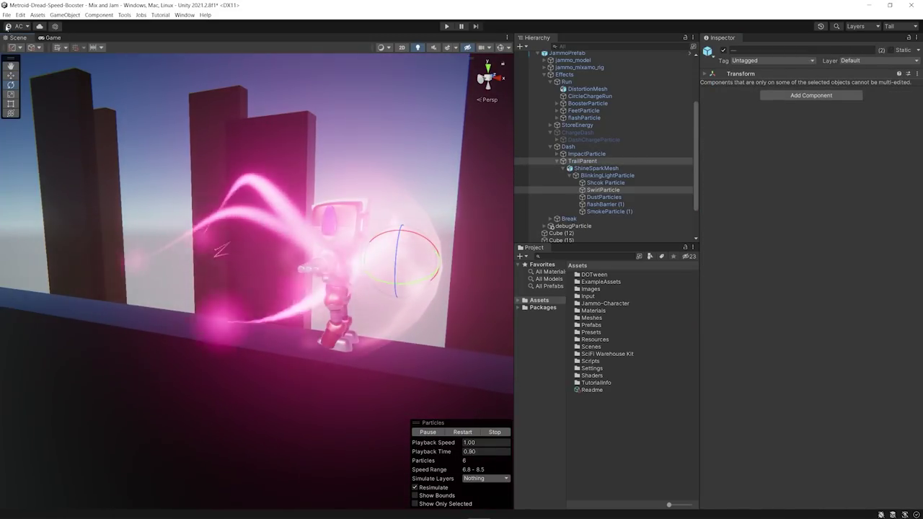
{"action": "left_click", "coordinate": [27, 66]}
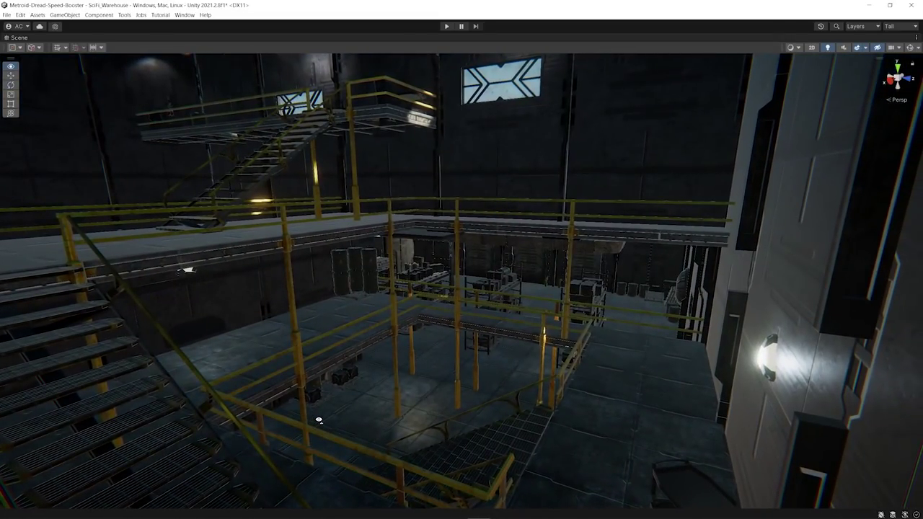
Step: Fly through the warehouse, then pan the 2D level and zoom onto the golden booster block
{"action": "right_click_drag", "start_coordinate": [319, 420], "coordinate": [793, 360]}
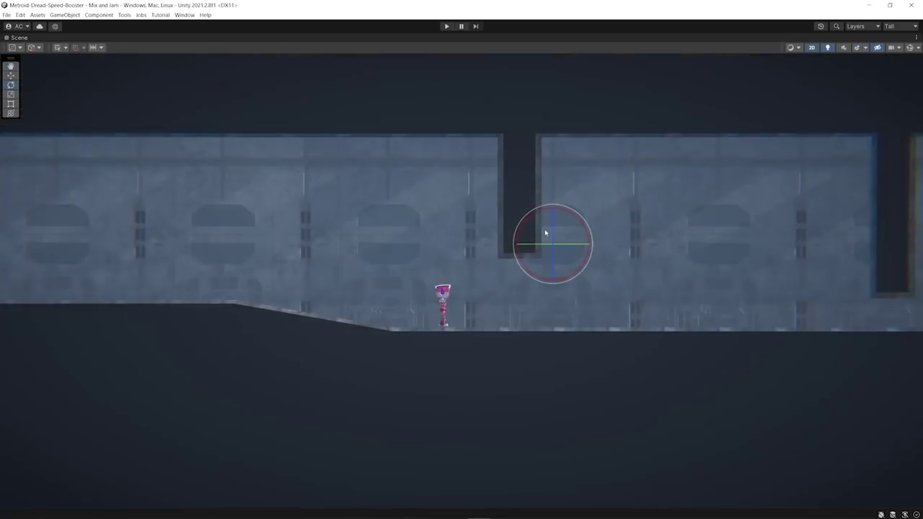
{"action": "middle_click_drag", "start_coordinate": [687, 245], "coordinate": [551, 270]}
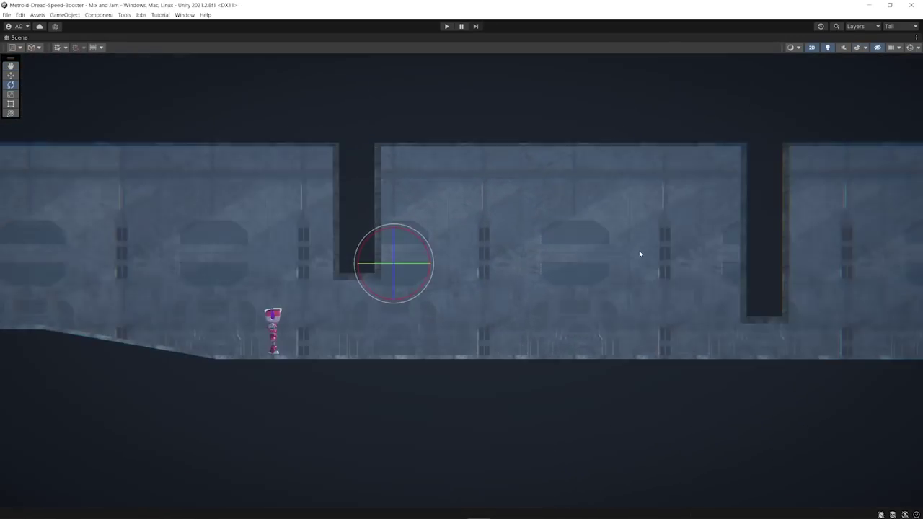
{"action": "scroll", "coordinate": [639, 254], "scroll_direction": "up", "scroll_amount": 2}
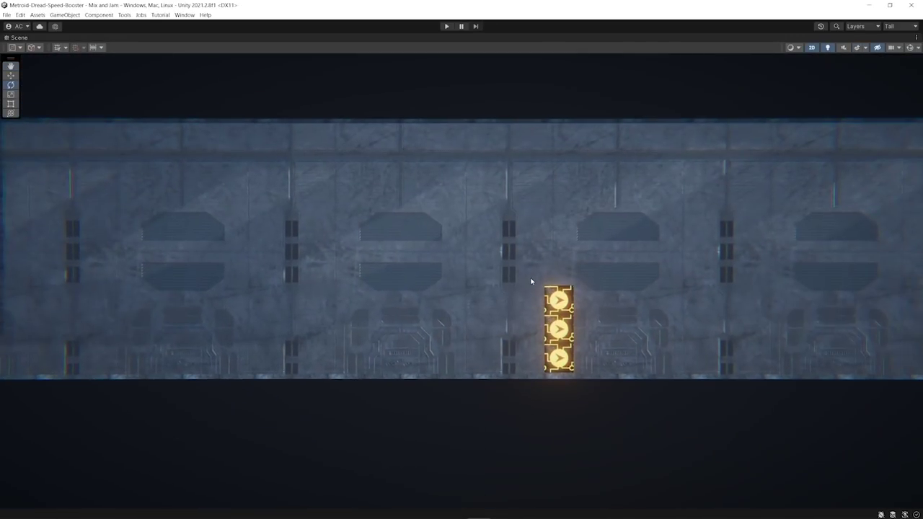
{"action": "scroll", "coordinate": [515, 272], "scroll_direction": "up", "scroll_amount": 2}
Step: Turn off 2D mode and fly the 3D camera up close to the booster block
{"action": "left_click", "coordinate": [811, 48]}
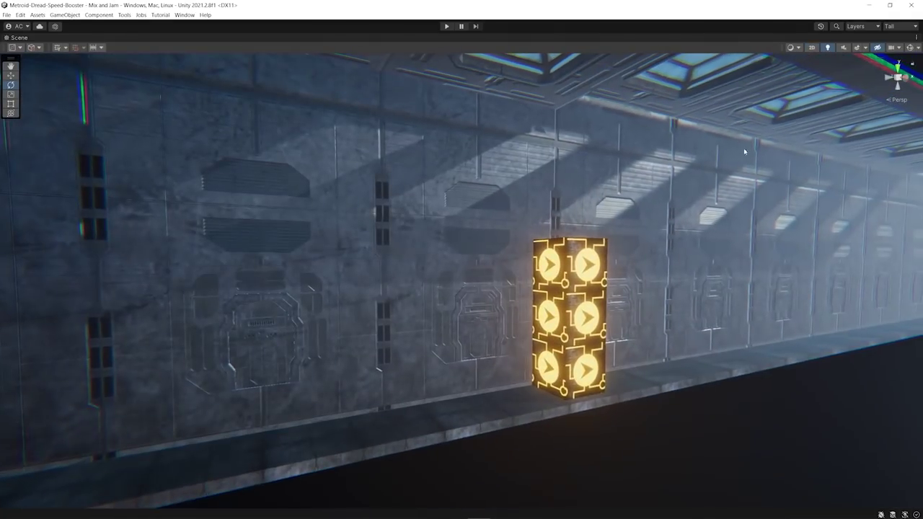
{"action": "right_click_drag", "start_coordinate": [721, 165], "coordinate": [687, 298]}
{"action": "key", "text": "w"}
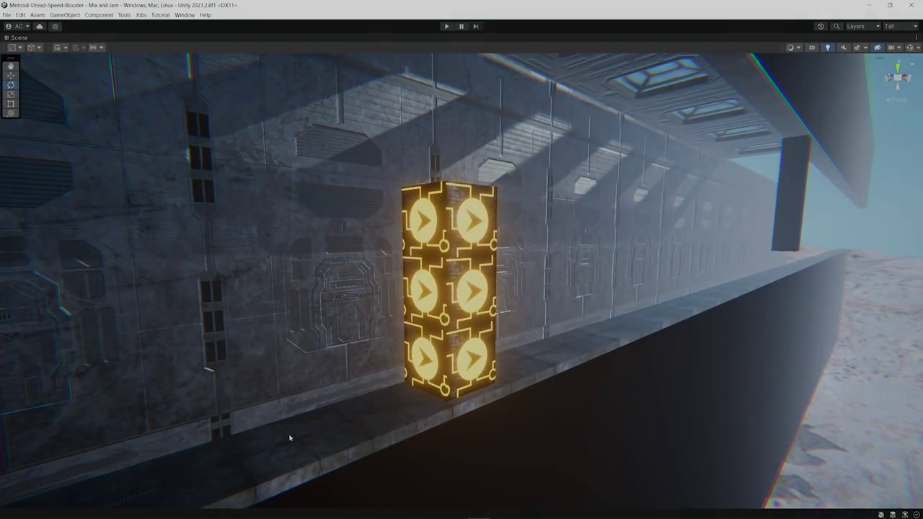